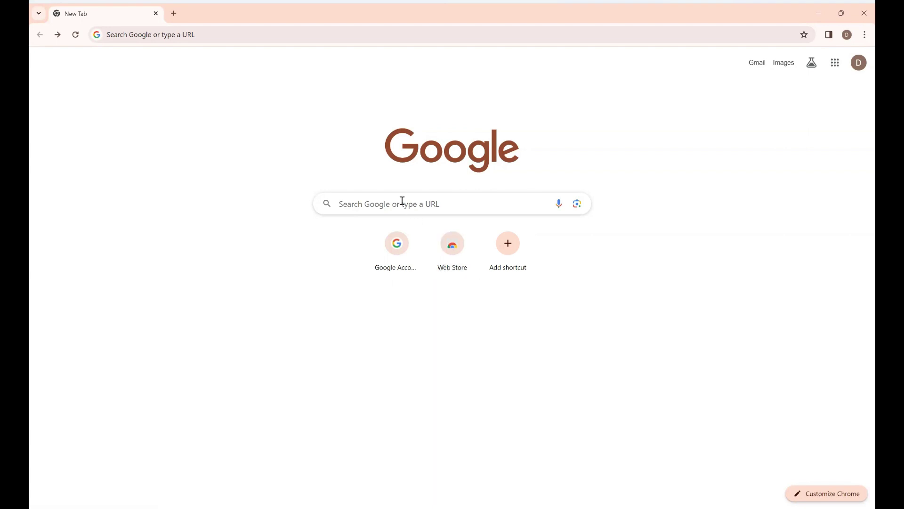
- Search Google for 'hour of code' and open the hourofcode.com result
{"action": "left_click", "coordinate": [380, 200]}
{"action": "type", "text": "hour of code"}
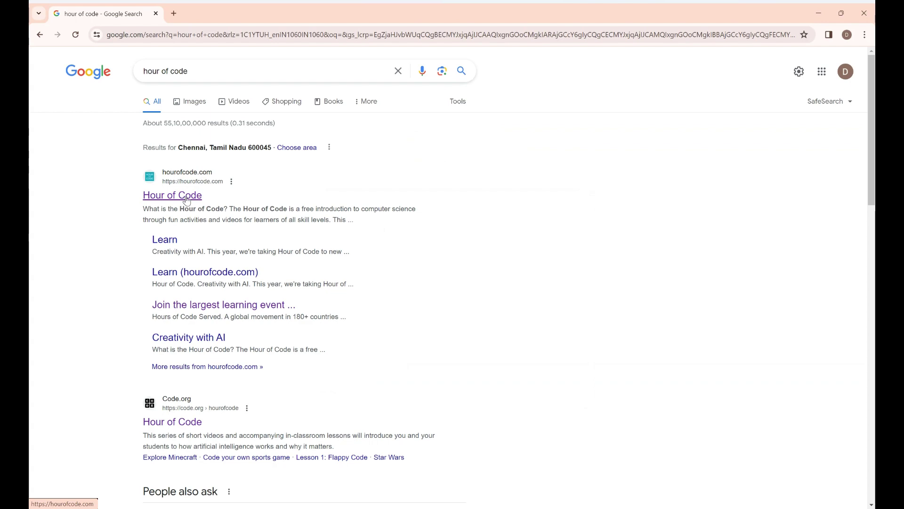
{"action": "left_click", "coordinate": [186, 199]}
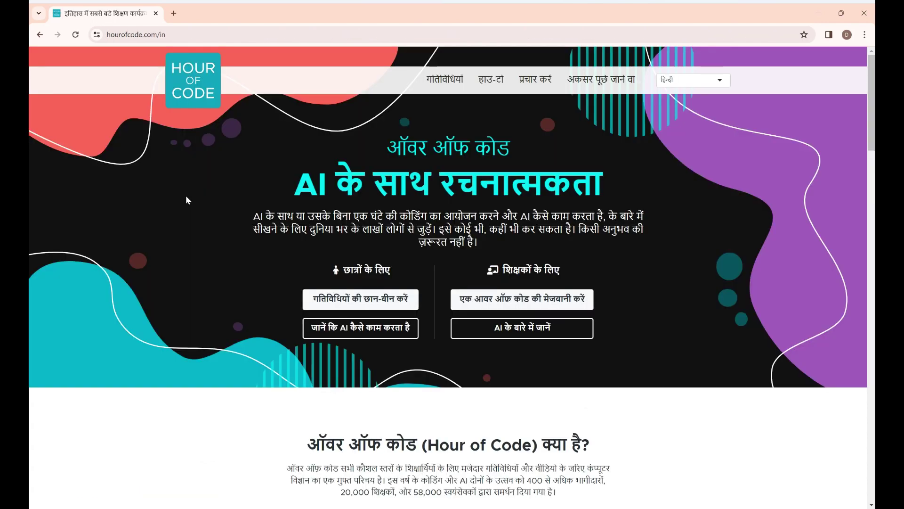
- Set the Hour of Code site language to English and go to Explore activities
{"action": "left_click", "coordinate": [721, 84]}
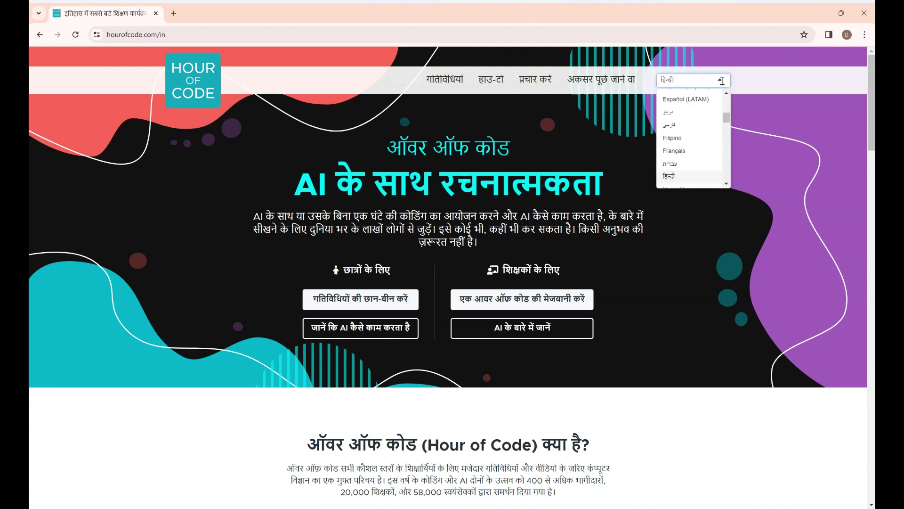
{"action": "left_click", "coordinate": [721, 83]}
{"action": "left_click", "coordinate": [721, 84]}
{"action": "scroll", "coordinate": [728, 108], "scroll_direction": "down", "scroll_amount": 1}
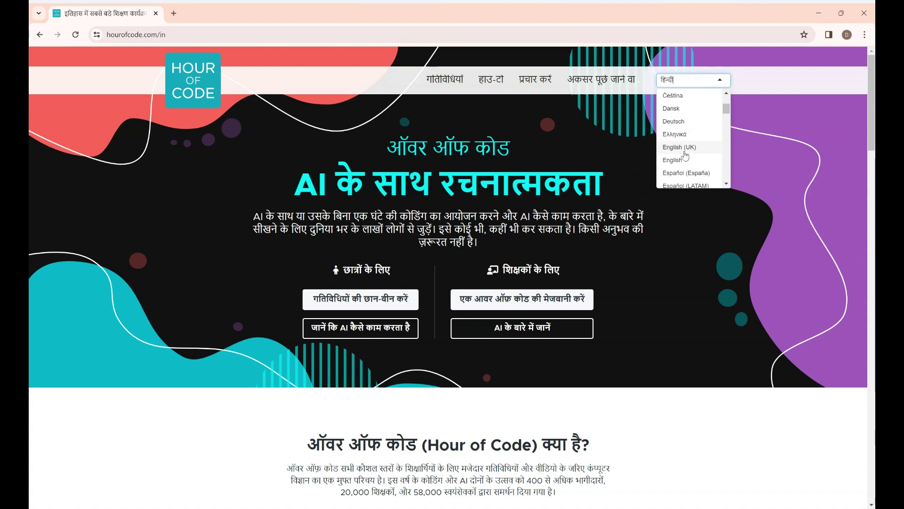
{"action": "left_click", "coordinate": [673, 160]}
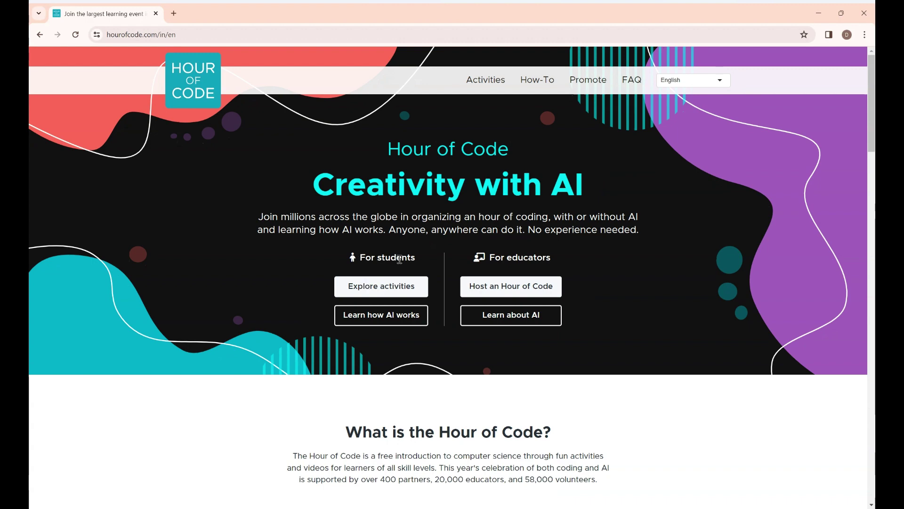
{"action": "left_click", "coordinate": [395, 289]}
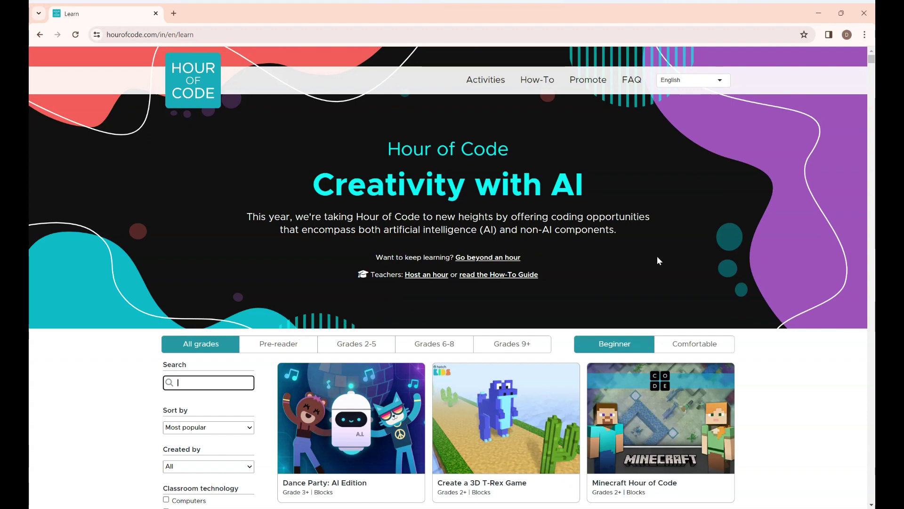
- Start Dance Party: AI Edition from its activity card's details popup
{"action": "left_click", "coordinate": [330, 437]}
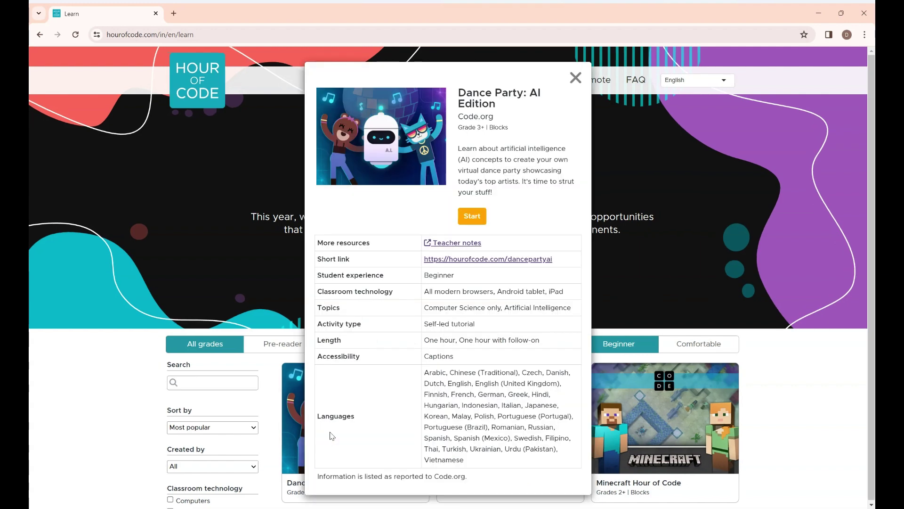
{"action": "left_click", "coordinate": [472, 216]}
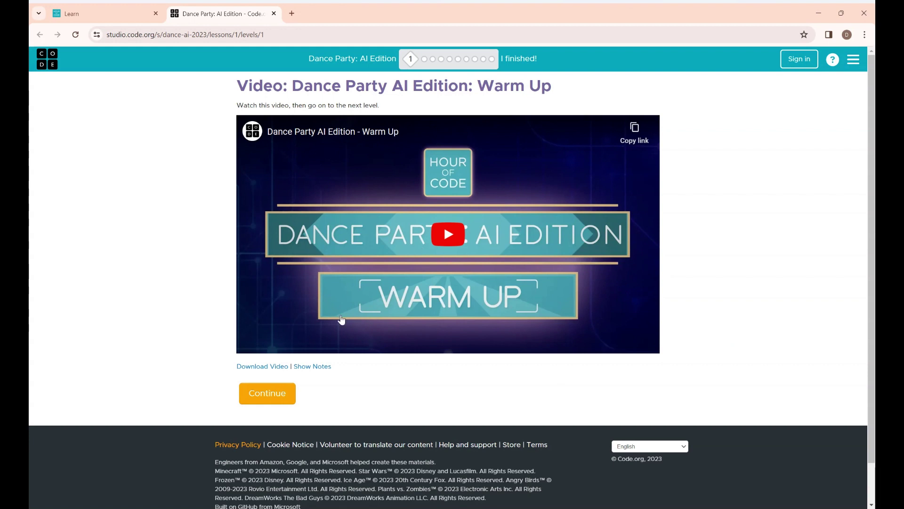
- Continue to puzzle 2 and confirm age 8 in the Welcome dialog
{"action": "left_click", "coordinate": [267, 395]}
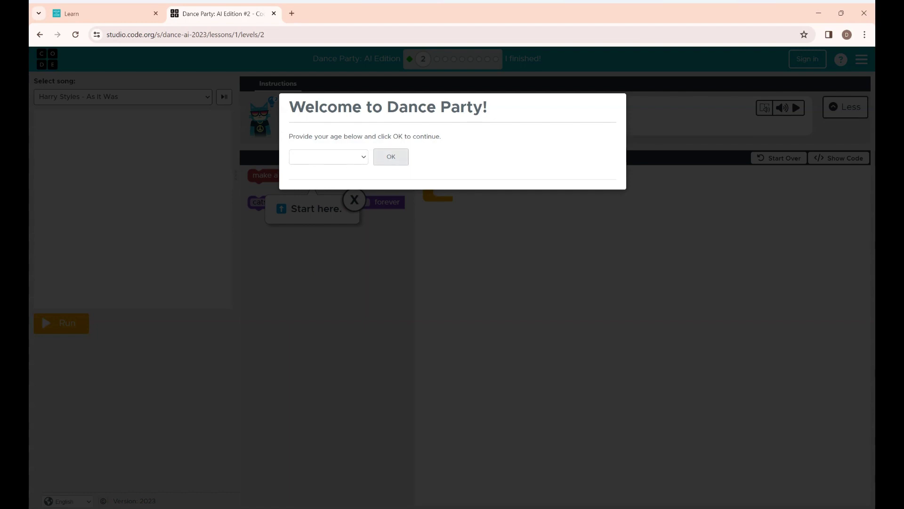
{"action": "left_click", "coordinate": [310, 208]}
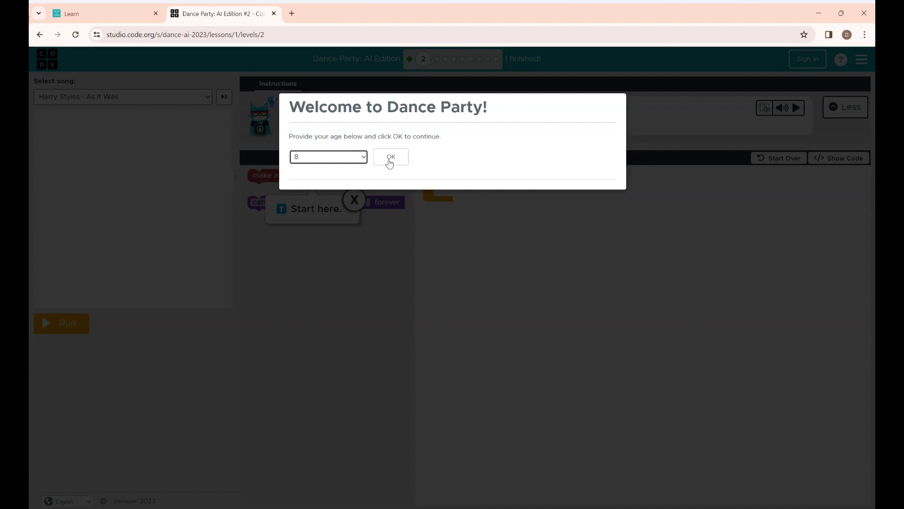
{"action": "left_click", "coordinate": [390, 157]}
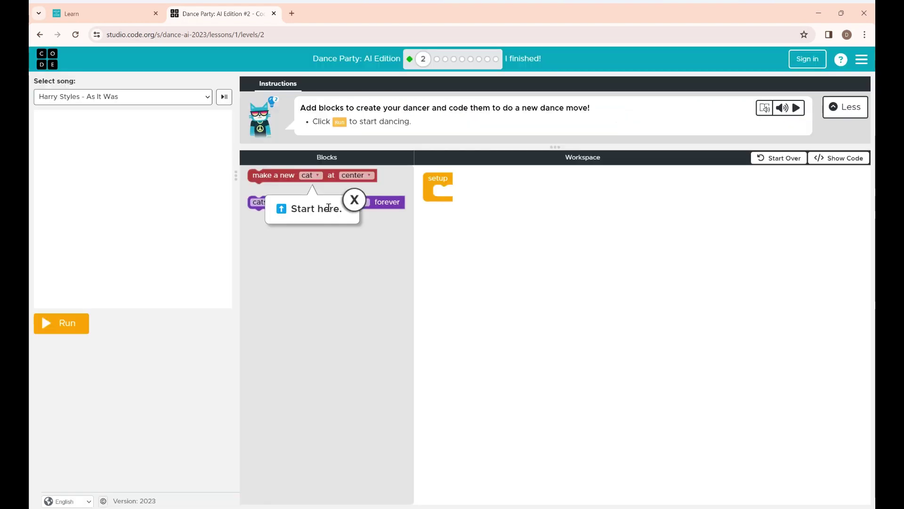
- Close the 'Start here.' tooltip in the level 2 workspace
{"action": "left_click", "coordinate": [354, 200]}
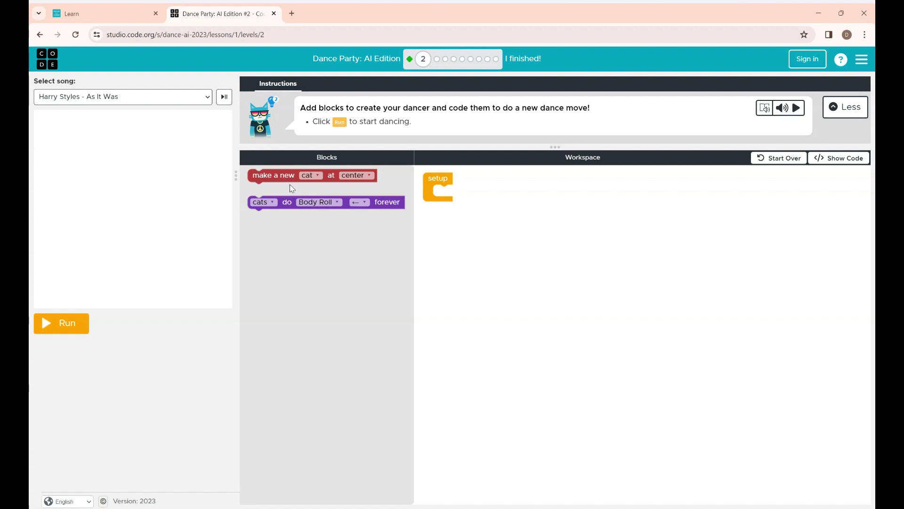
- Place 'make a new cat at center' in setup, keeping cat as the dancer
{"action": "left_click", "coordinate": [302, 175]}
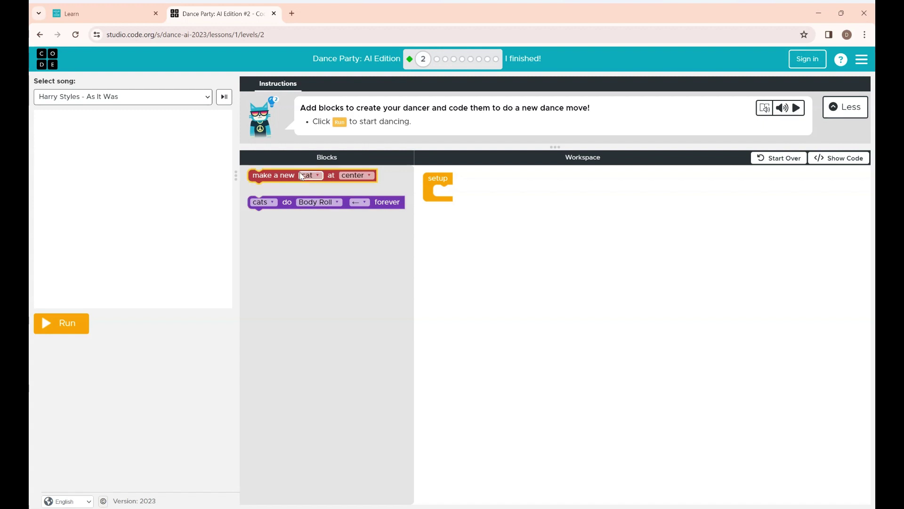
{"action": "left_click_drag", "start_coordinate": [302, 176], "coordinate": [487, 192]}
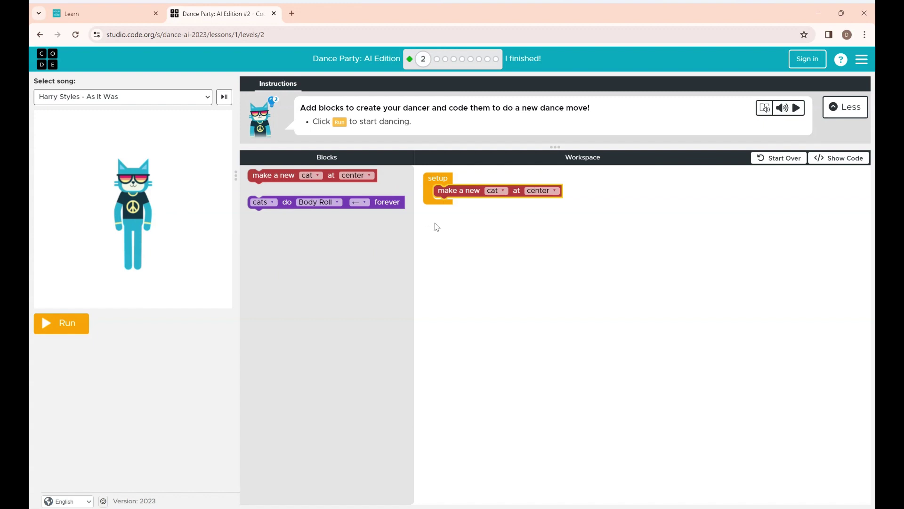
{"action": "left_click", "coordinate": [504, 191]}
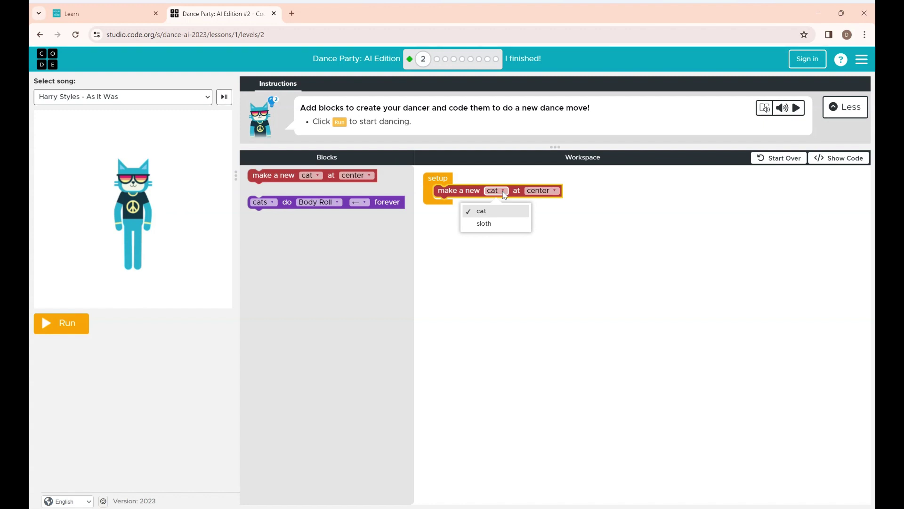
{"action": "left_click", "coordinate": [546, 220]}
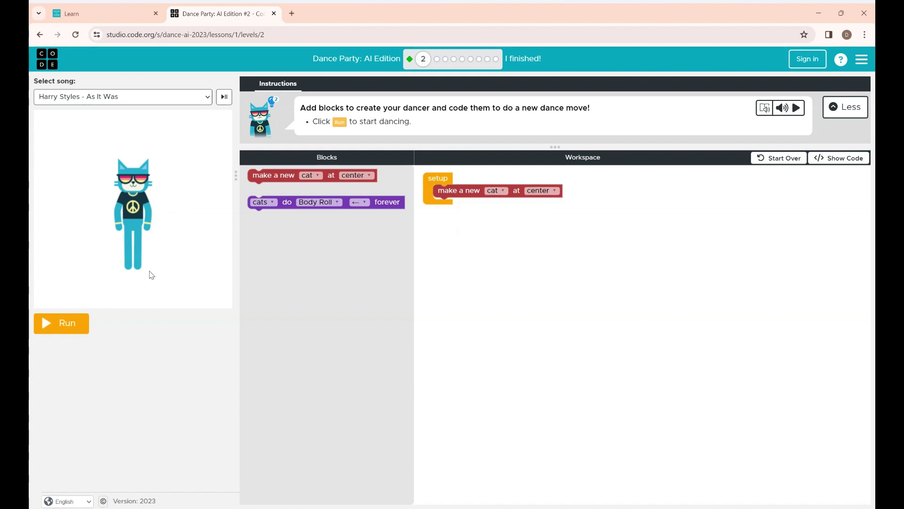
{"action": "left_click", "coordinate": [319, 209]}
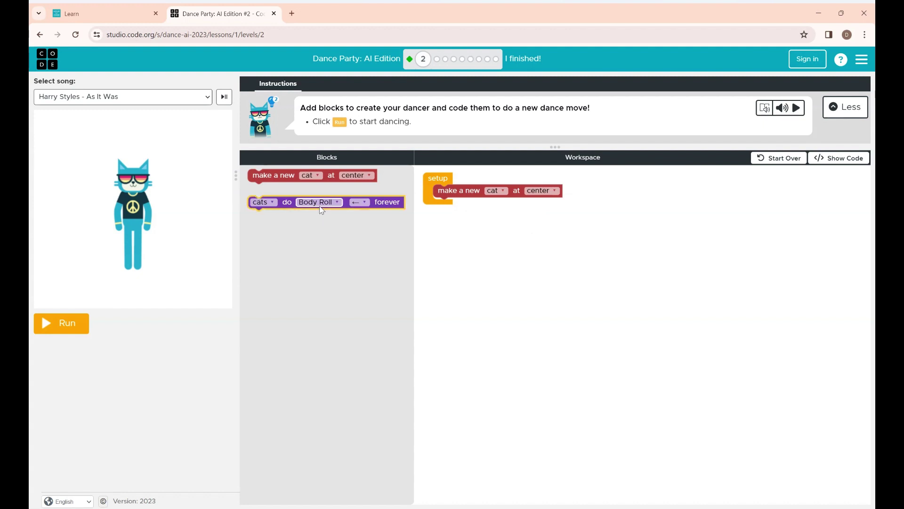
{"action": "left_click_drag", "start_coordinate": [319, 209], "coordinate": [509, 208]}
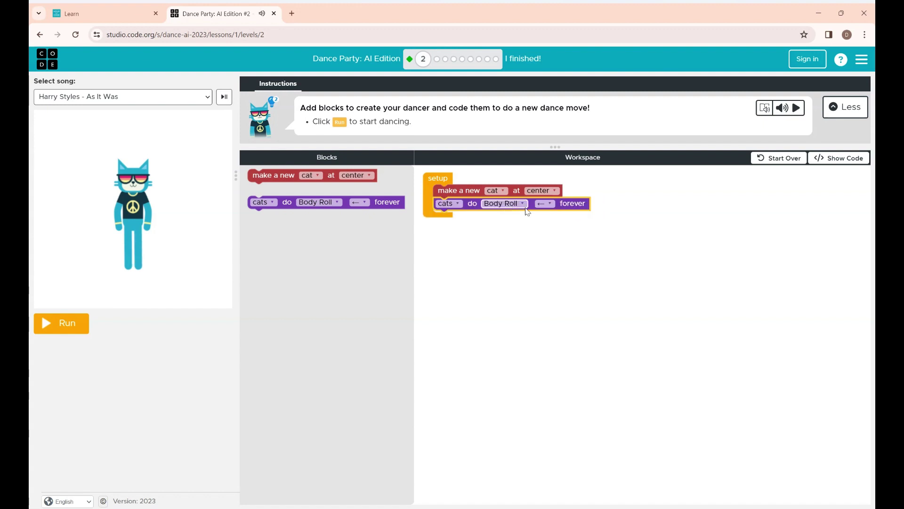
{"action": "left_click", "coordinate": [524, 205]}
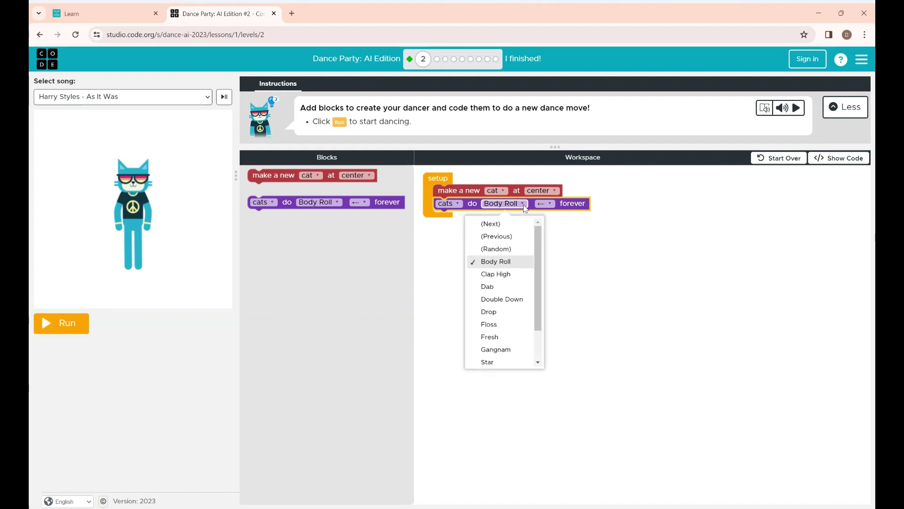
{"action": "left_click", "coordinate": [520, 264]}
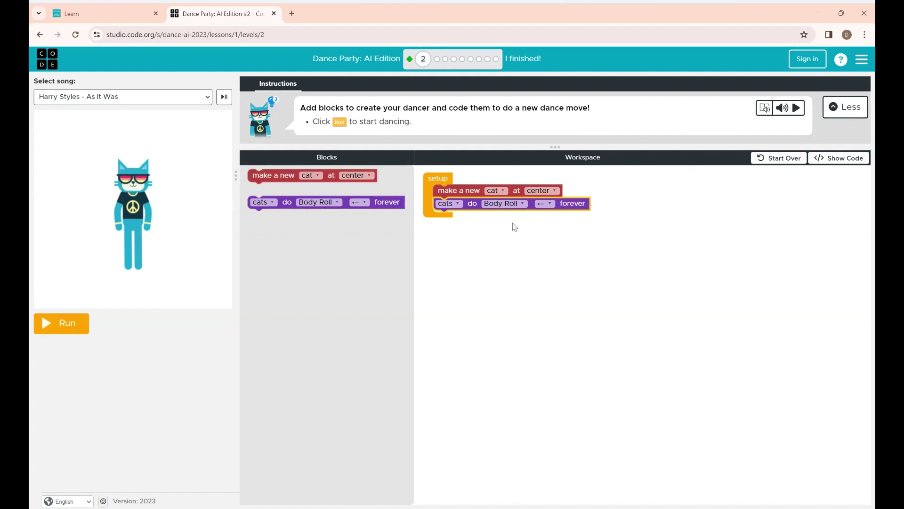
{"action": "left_click", "coordinate": [838, 157]}
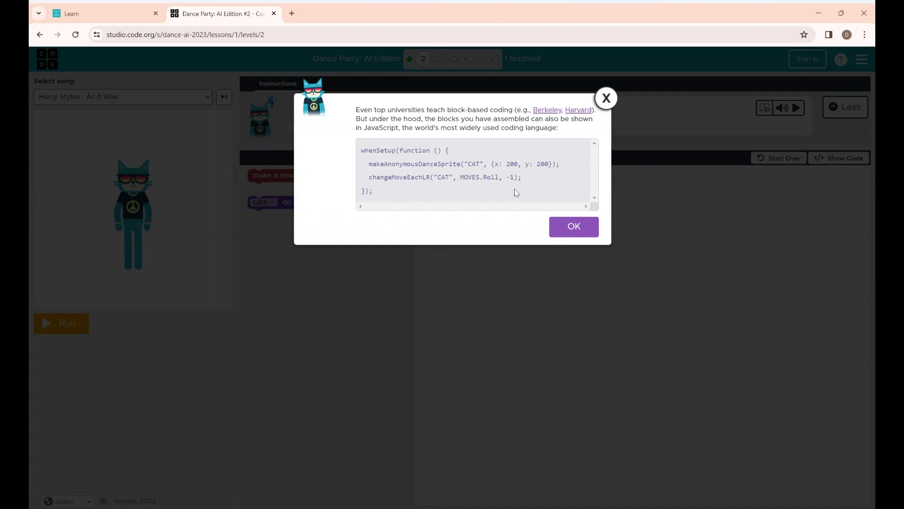
{"action": "left_click", "coordinate": [569, 227]}
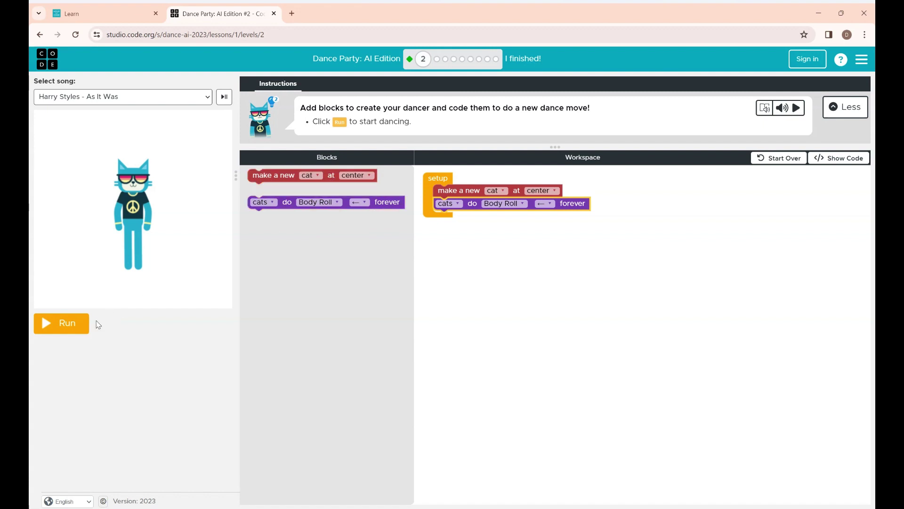
- Run and reset the cat's dance, then continue past the Congratulations dialog
{"action": "left_click", "coordinate": [66, 331]}
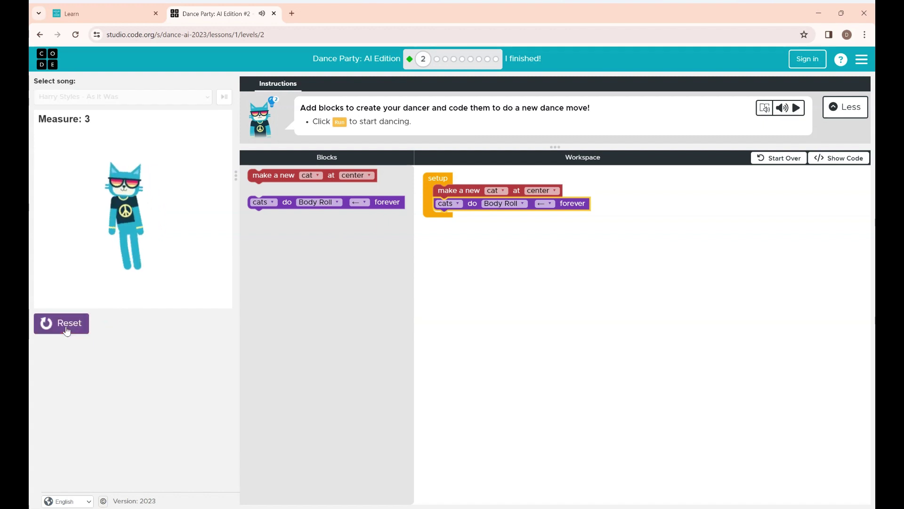
{"action": "left_click", "coordinate": [66, 323]}
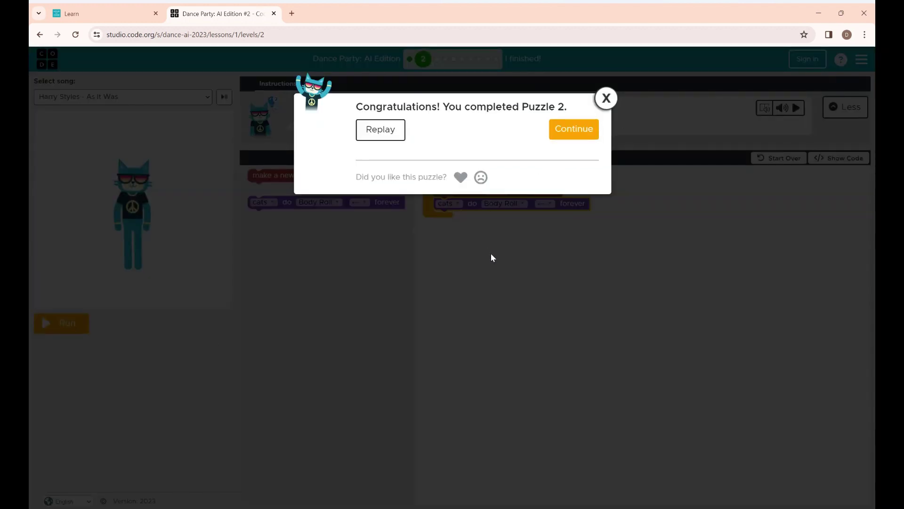
{"action": "left_click", "coordinate": [574, 128]}
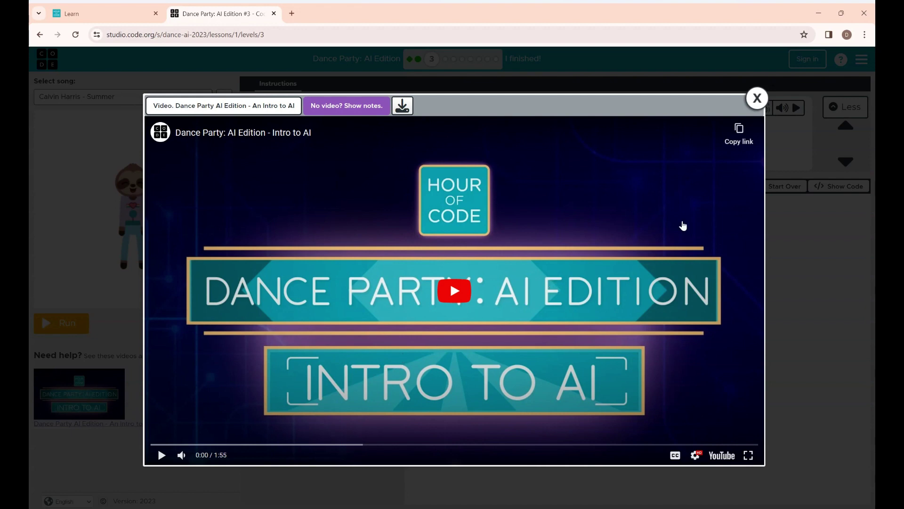
- Close the Intro to AI video popup to reveal the level 3 workspace
{"action": "left_click", "coordinate": [756, 103]}
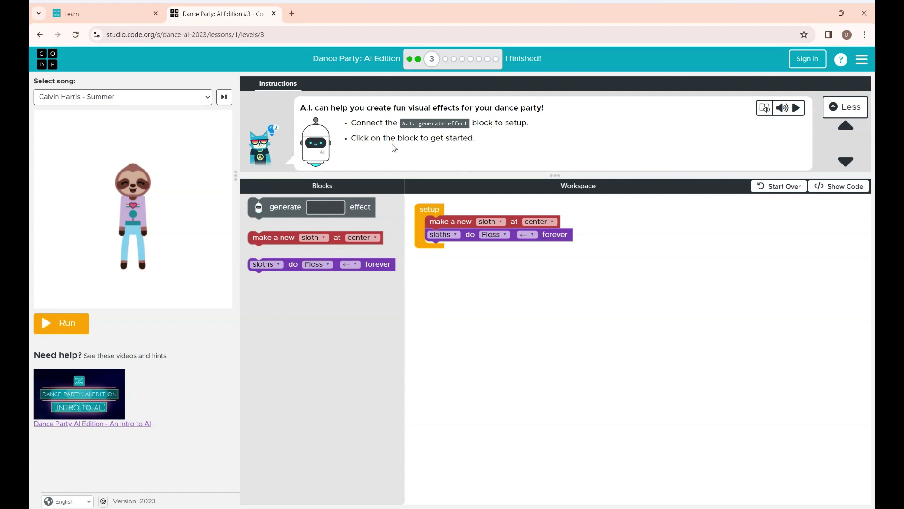
- Attach the generate effect block under 'sloths do Floss forever' and open its emoji picker
{"action": "left_click", "coordinate": [326, 207]}
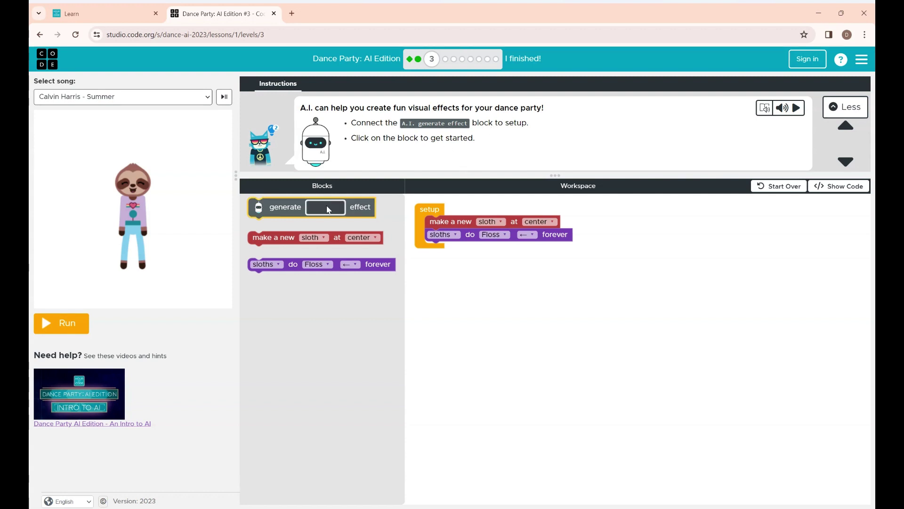
{"action": "left_click_drag", "start_coordinate": [325, 207], "coordinate": [507, 255]}
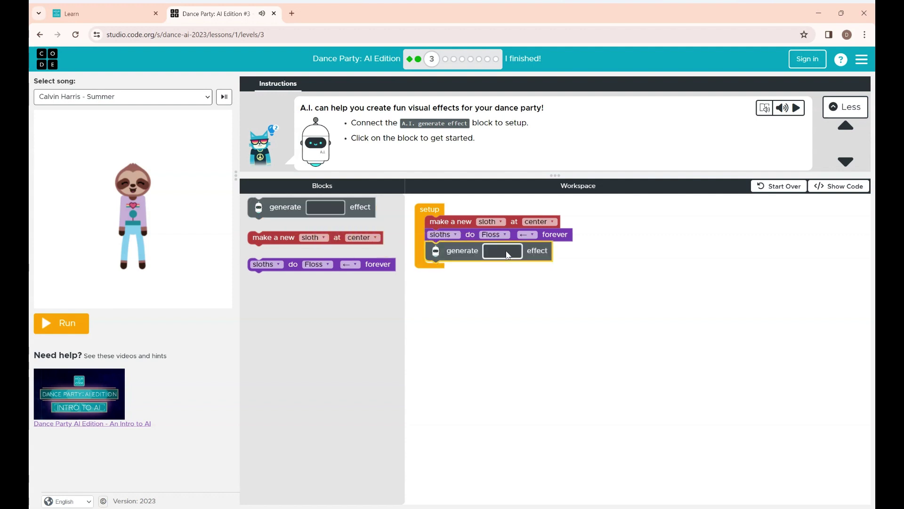
{"action": "left_click", "coordinate": [495, 252]}
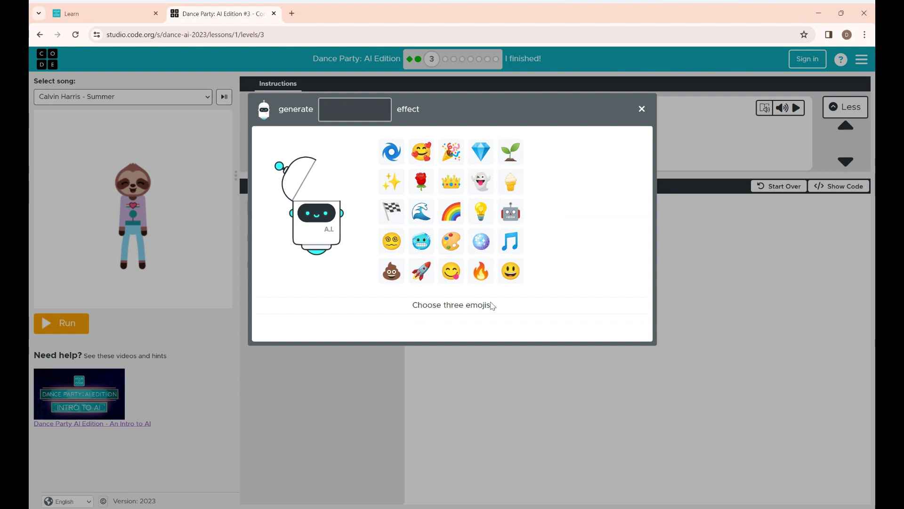
- Generate an effect from cyclone, rose and rainbow emojis and use the flower result
{"action": "left_click", "coordinate": [393, 159]}
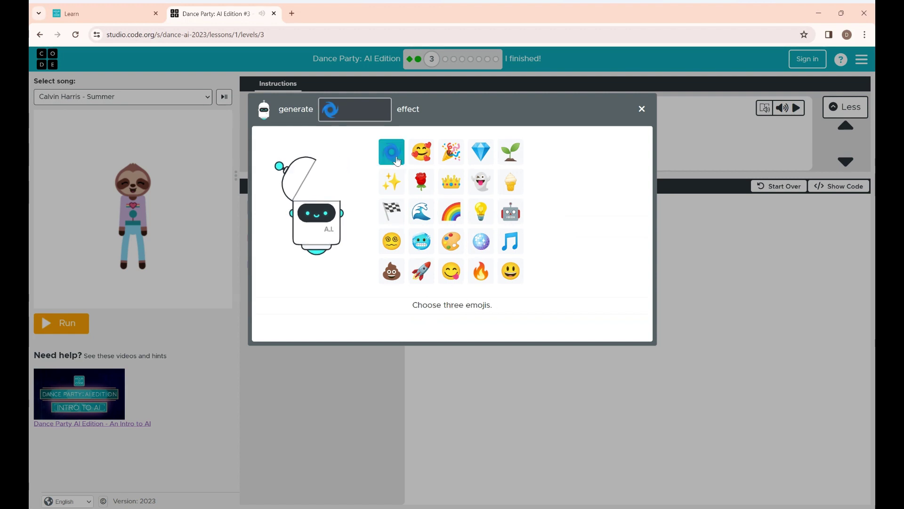
{"action": "left_click", "coordinate": [421, 181]}
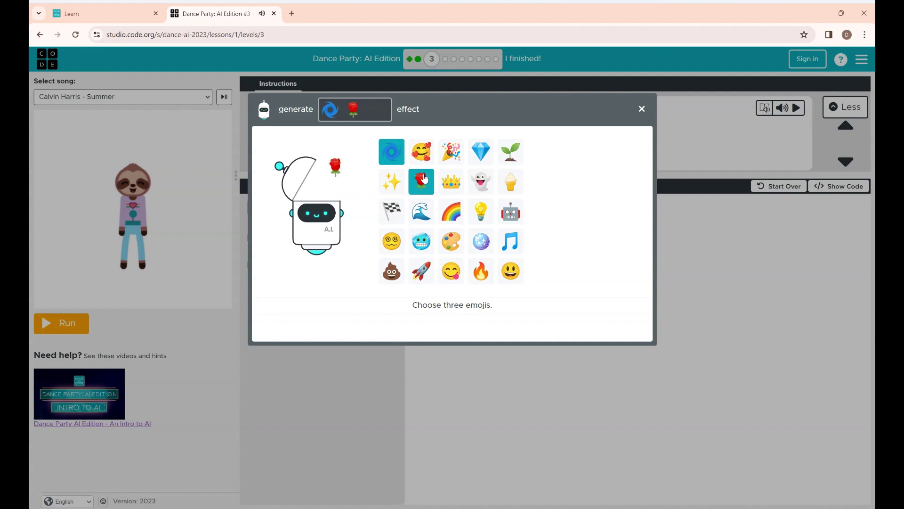
{"action": "left_click", "coordinate": [454, 211]}
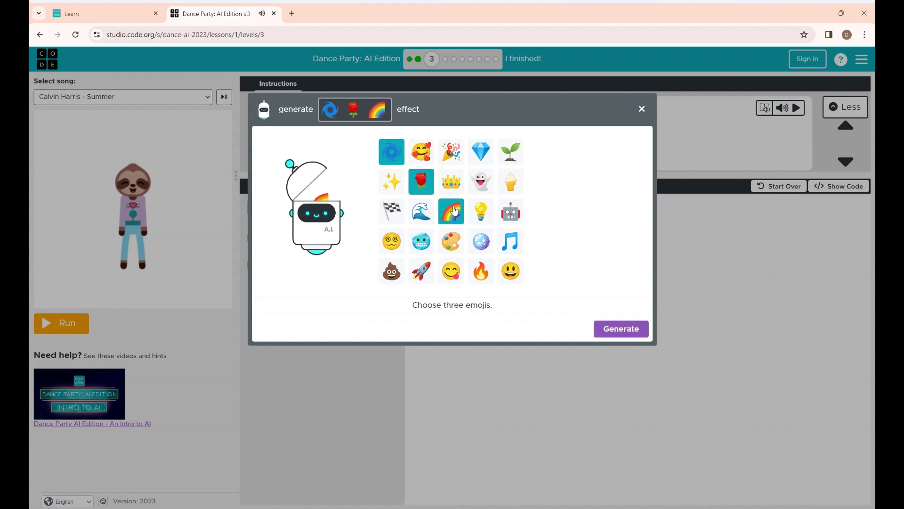
{"action": "left_click", "coordinate": [619, 329]}
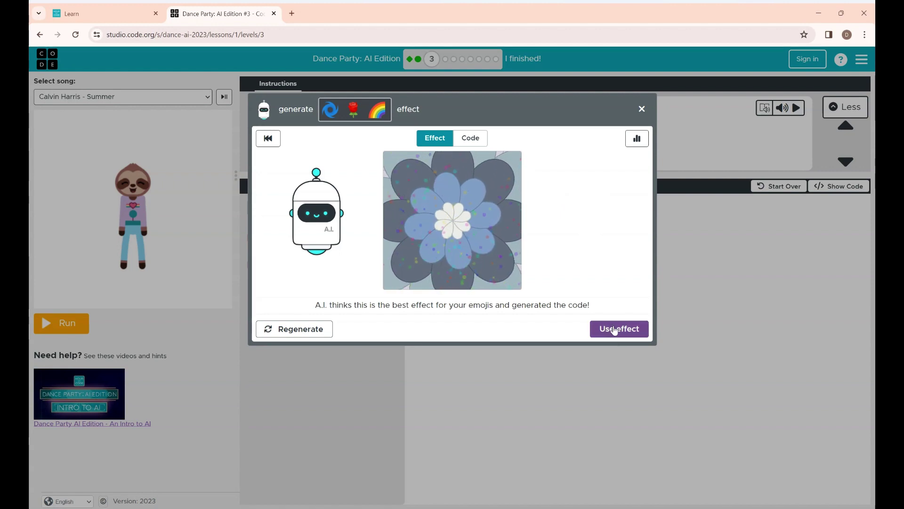
{"action": "left_click", "coordinate": [612, 327]}
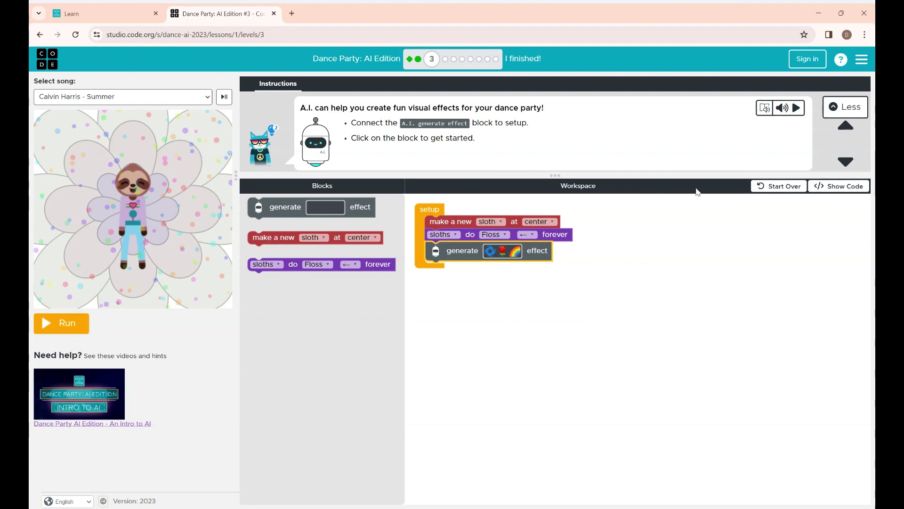
{"action": "left_click", "coordinate": [831, 186]}
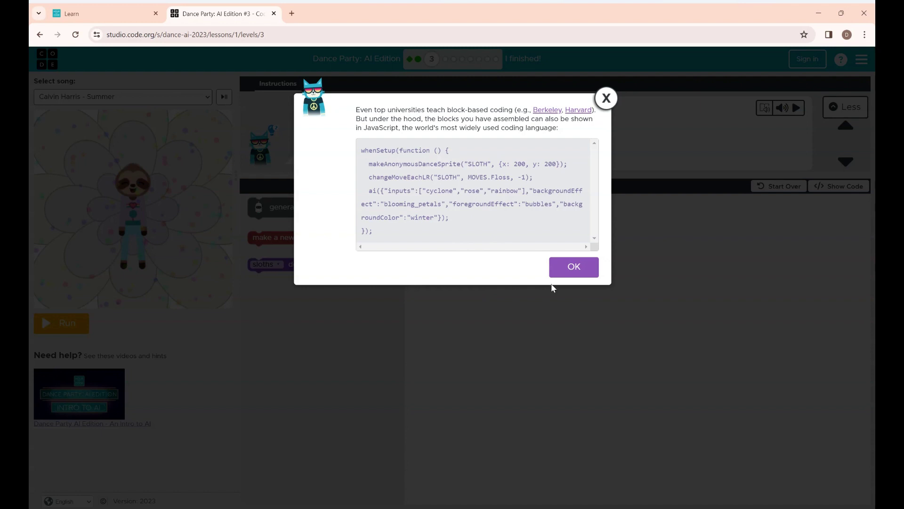
{"action": "left_click", "coordinate": [606, 98]}
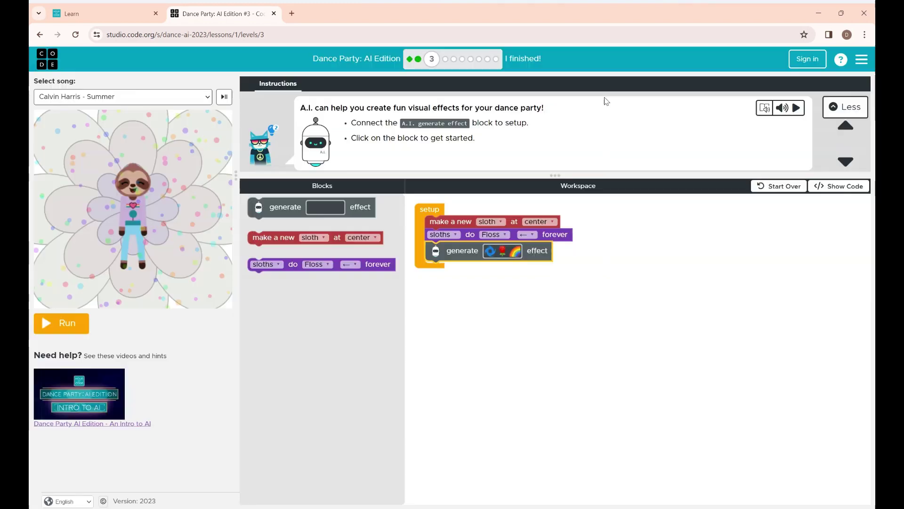
- Play the sloth's flower-effect dance, then stop it to get the Puzzle 3 congratulations
{"action": "left_click", "coordinate": [62, 330]}
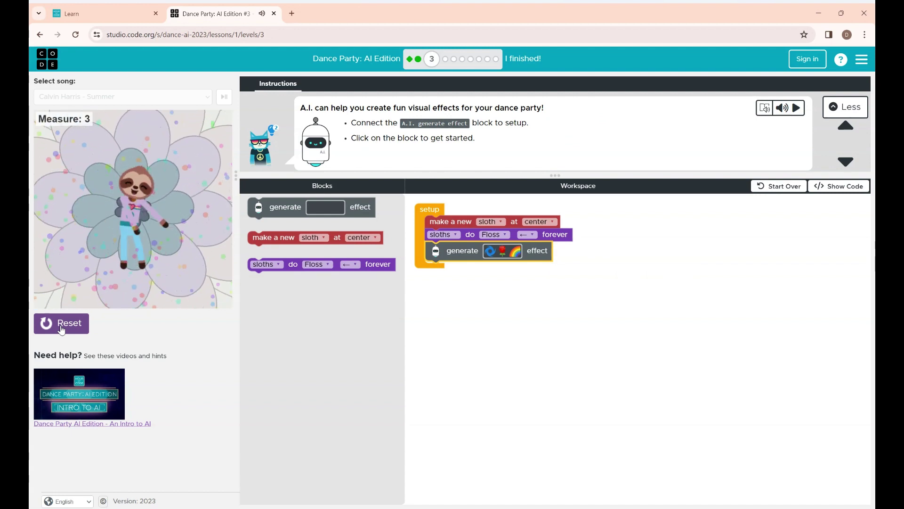
{"action": "left_click", "coordinate": [61, 325]}
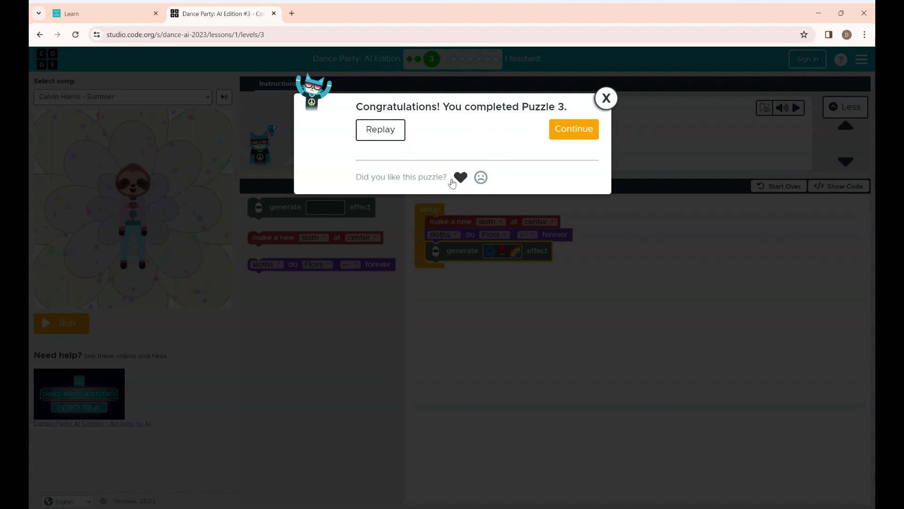
- Continue to Puzzle 4 and attach a generate effect block under 'moose do Star forever'
{"action": "left_click", "coordinate": [565, 133]}
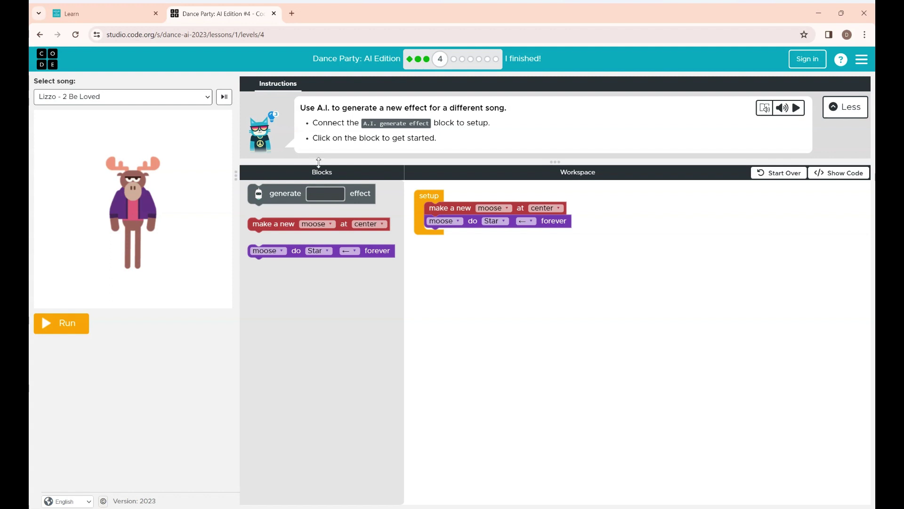
{"action": "left_click", "coordinate": [335, 189]}
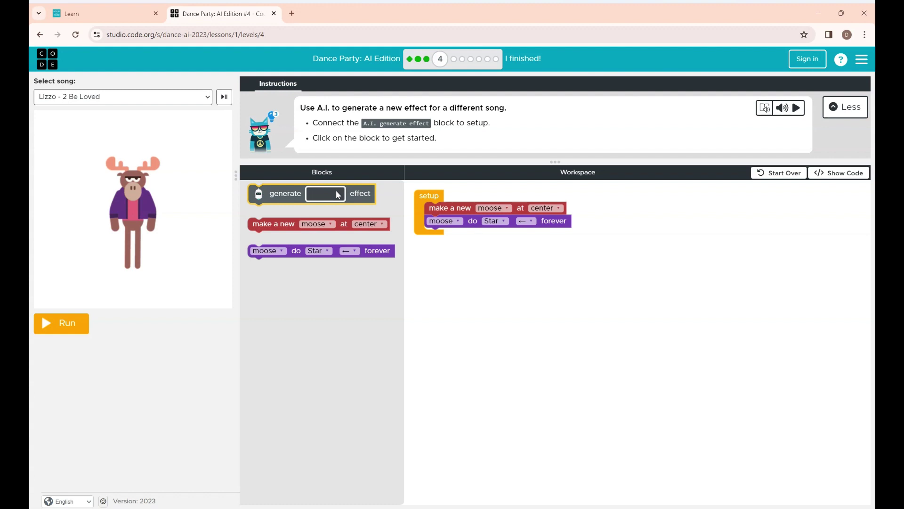
{"action": "left_click_drag", "start_coordinate": [336, 195], "coordinate": [516, 239]}
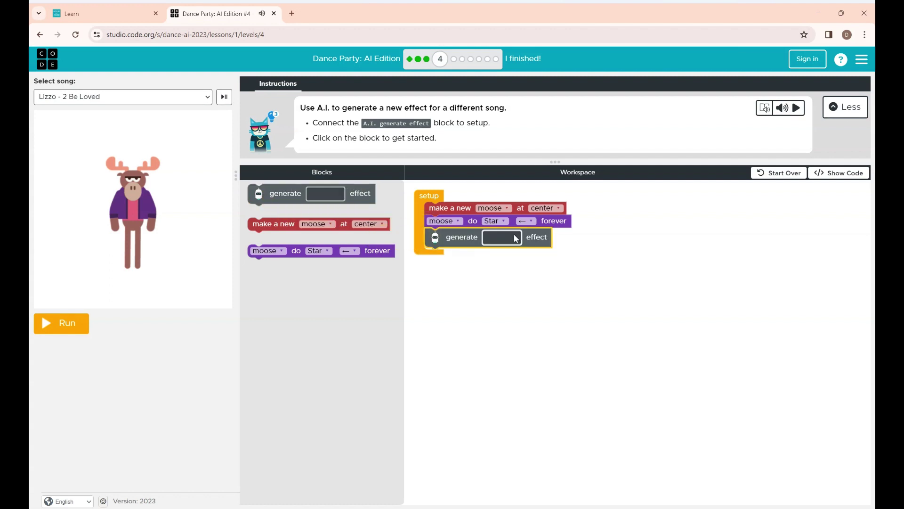
{"action": "left_click", "coordinate": [491, 238]}
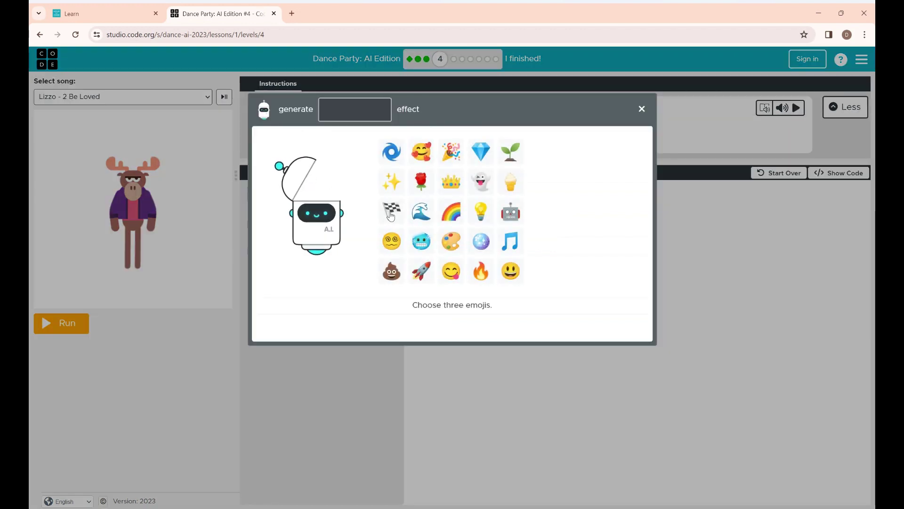
- Generate a rainbow effect from checkered flag, rose and robot emojis and use it
{"action": "left_click", "coordinate": [391, 216]}
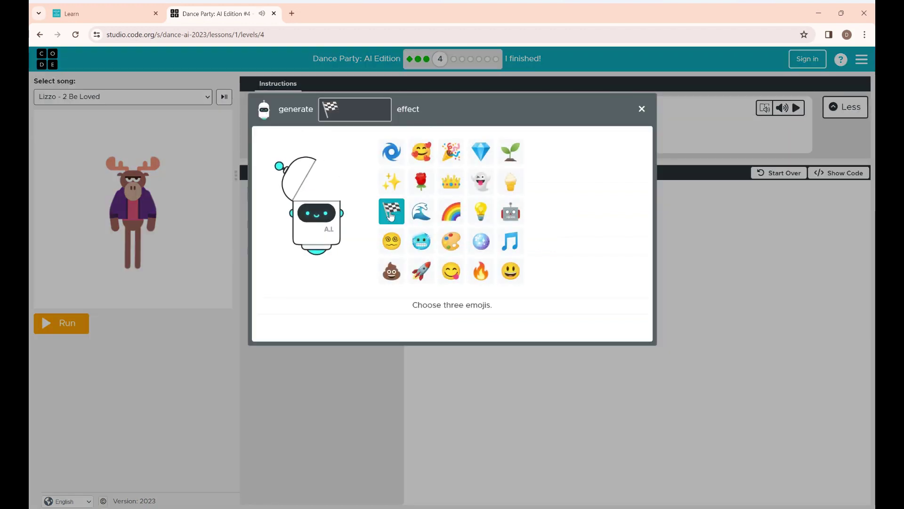
{"action": "left_click", "coordinate": [423, 180]}
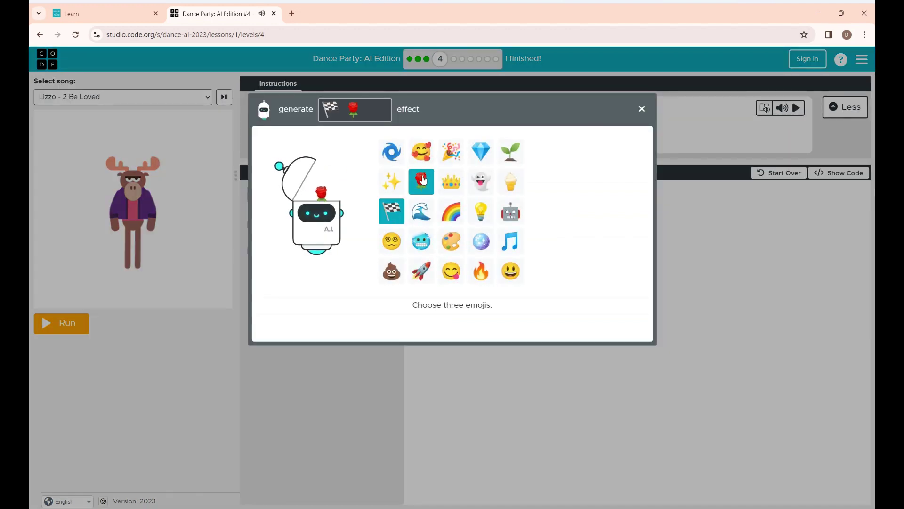
{"action": "left_click", "coordinate": [504, 214]}
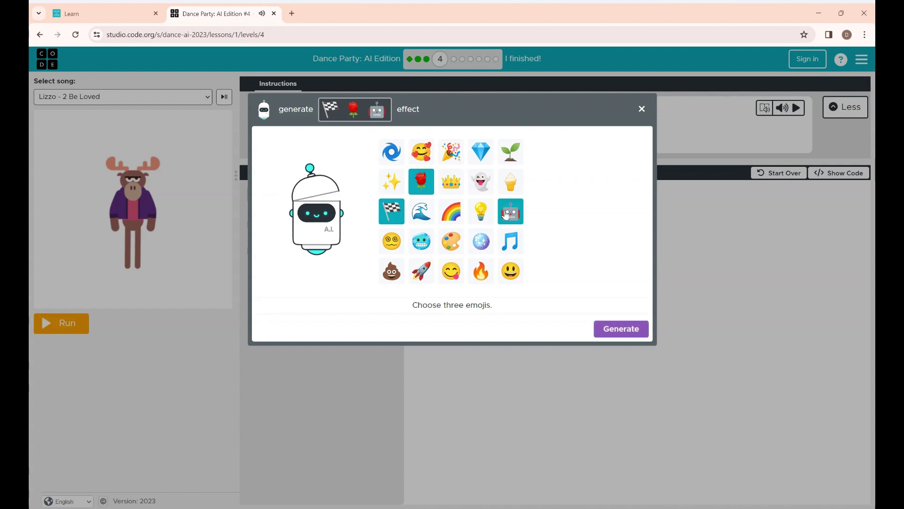
{"action": "left_click", "coordinate": [619, 330]}
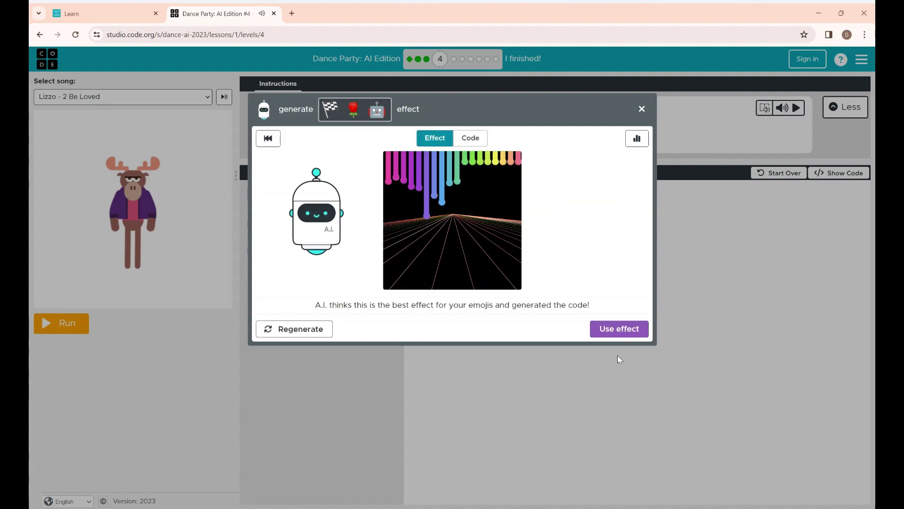
{"action": "left_click", "coordinate": [619, 330]}
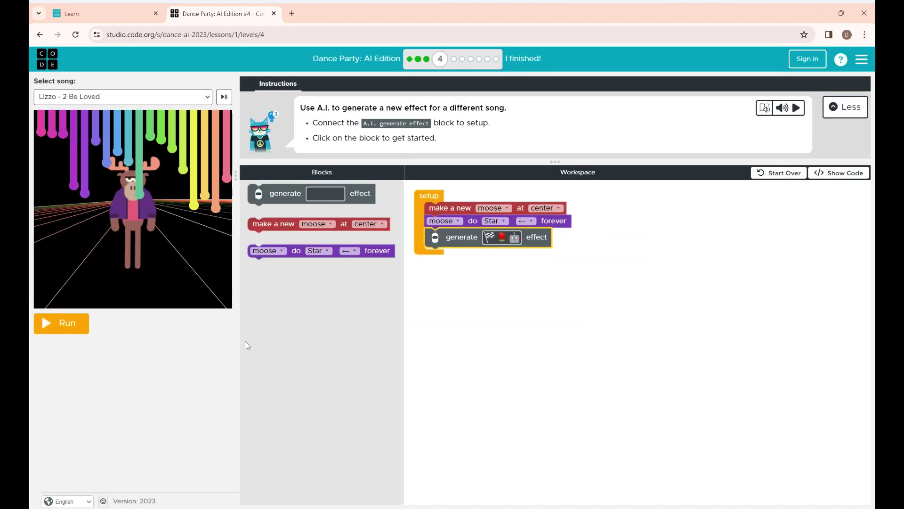
- Play the moose's rainbow-effect dance and continue from Puzzle 4 to Puzzle 5
{"action": "left_click", "coordinate": [70, 329]}
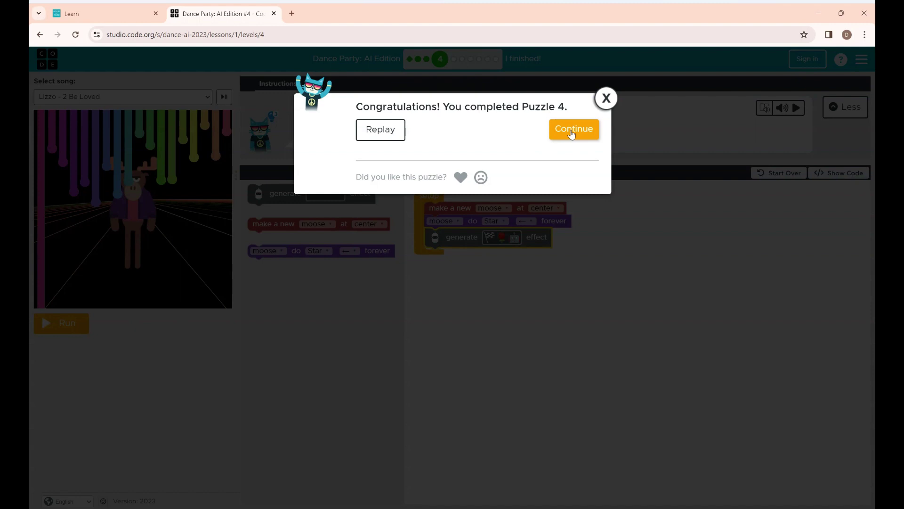
{"action": "left_click", "coordinate": [572, 130]}
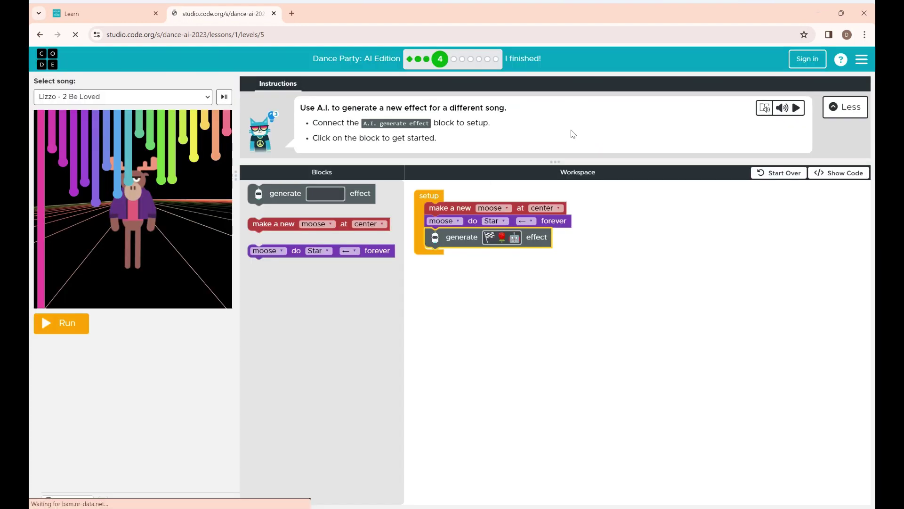